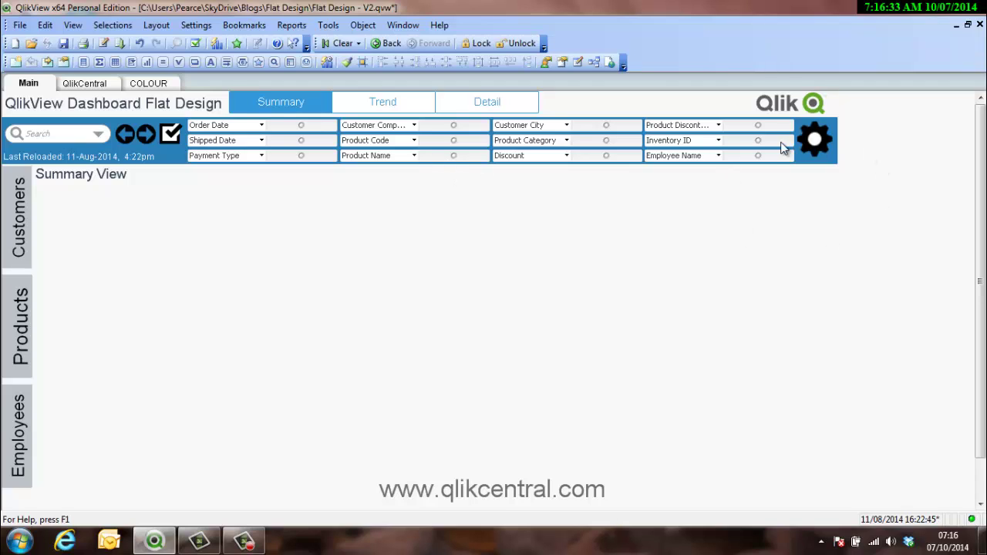
Show the Advanced Filter pane and clear the selection in its Field Name list.
left_click(819, 154)
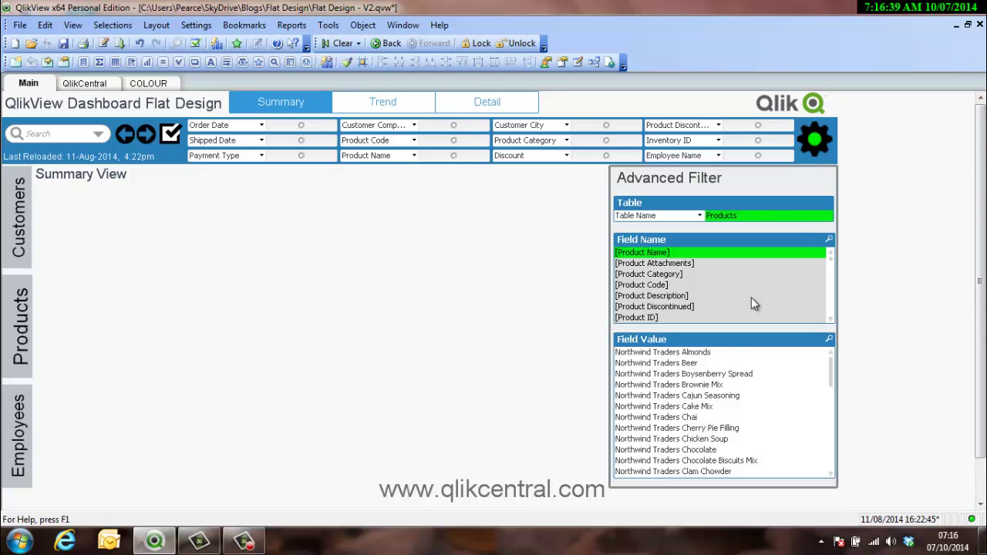
left_click(697, 266)
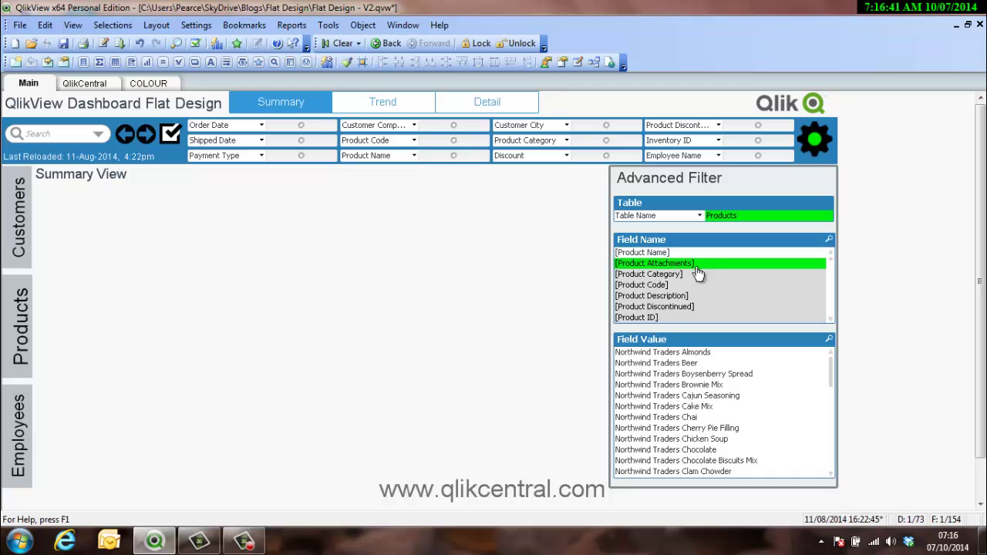
left_click(673, 262)
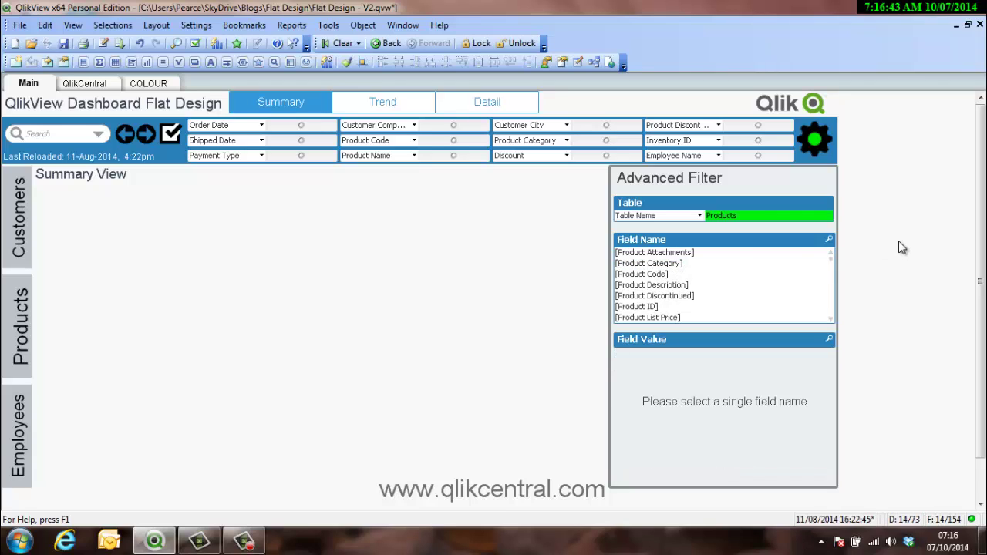
Switch the Advanced Filter's Table Name selection to All.
left_click(702, 215)
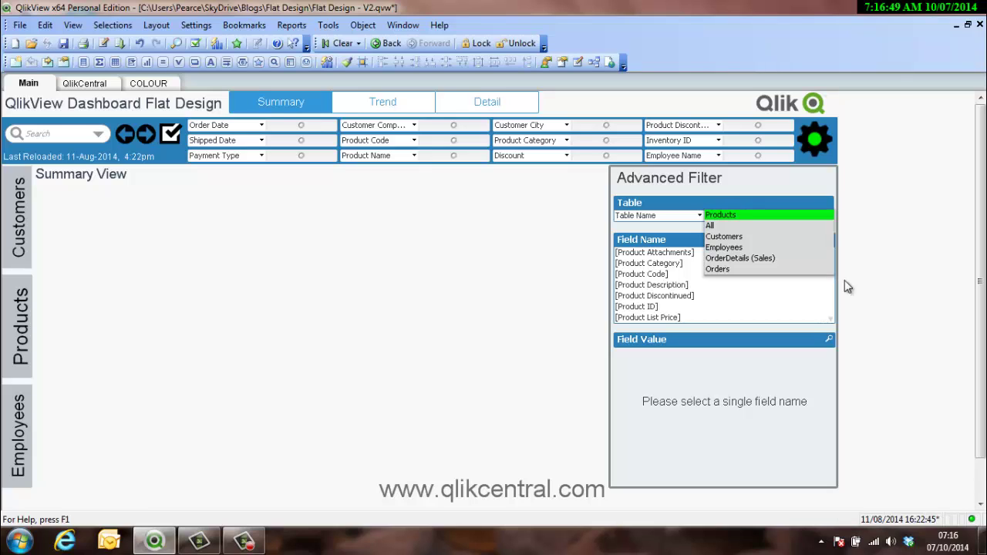
left_click(705, 217)
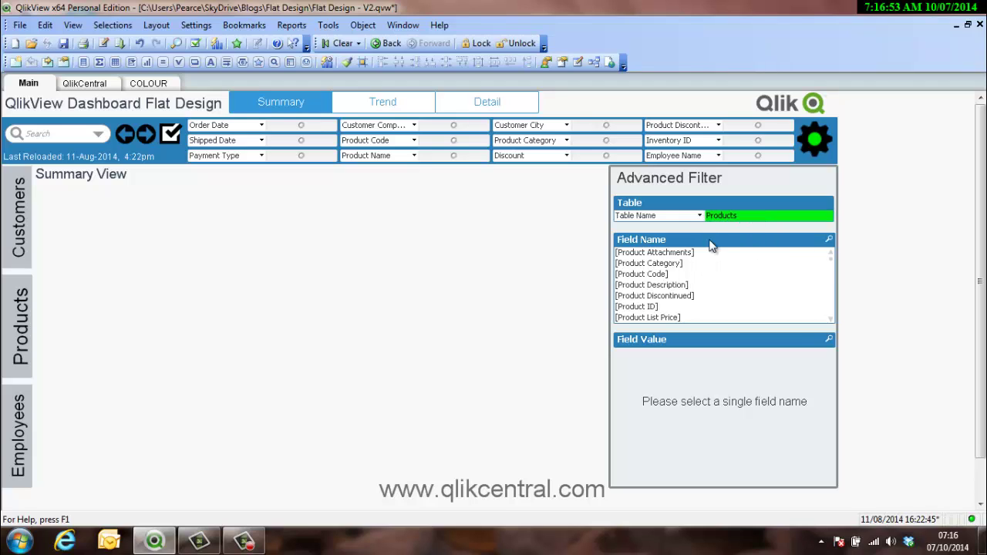
left_click(733, 216)
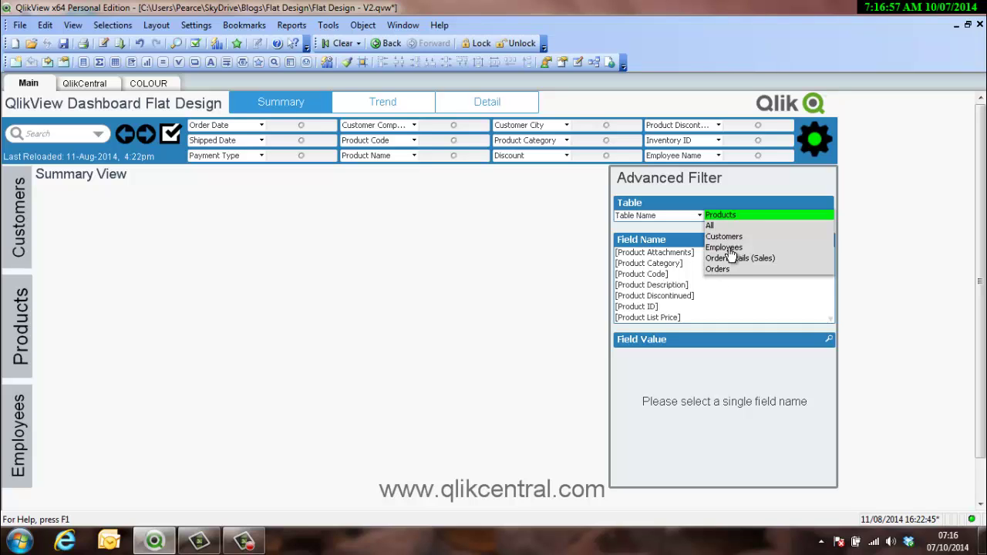
left_click(714, 225)
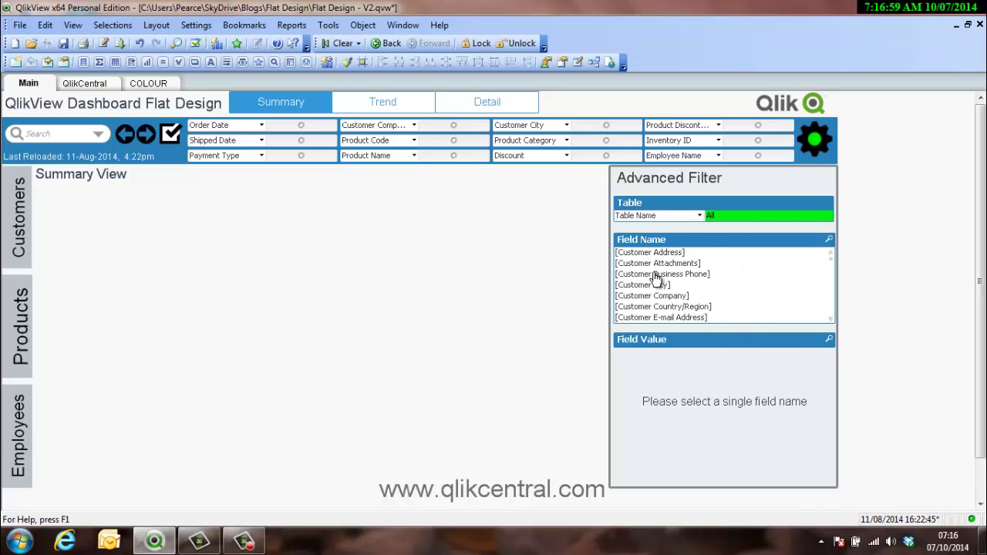
Choose [Customer City] as the Advanced Filter's field name and filter its values to Chicago.
left_click(833, 265)
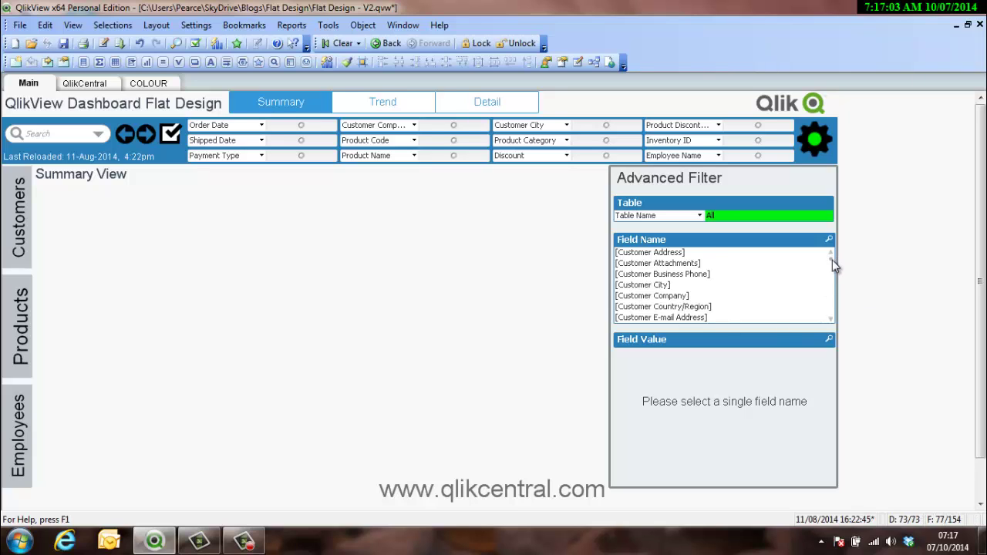
mouse_move(832, 260)
left_mouse_down()
mouse_move(841, 323)
mouse_move(843, 272)
mouse_move(839, 258)
mouse_move(839, 332)
mouse_move(840, 260)
left_mouse_up()
left_click(664, 286)
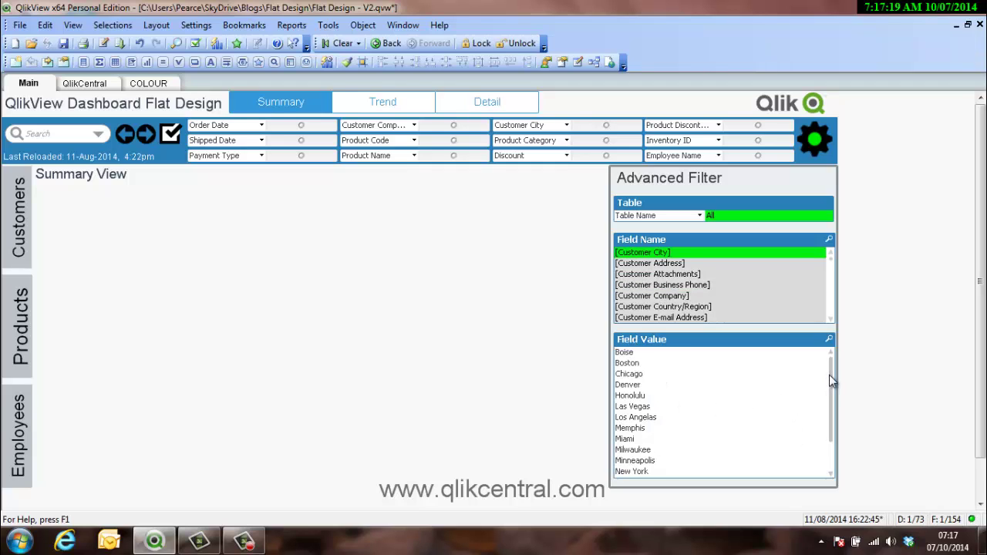
left_click_drag(831, 377, 830, 354)
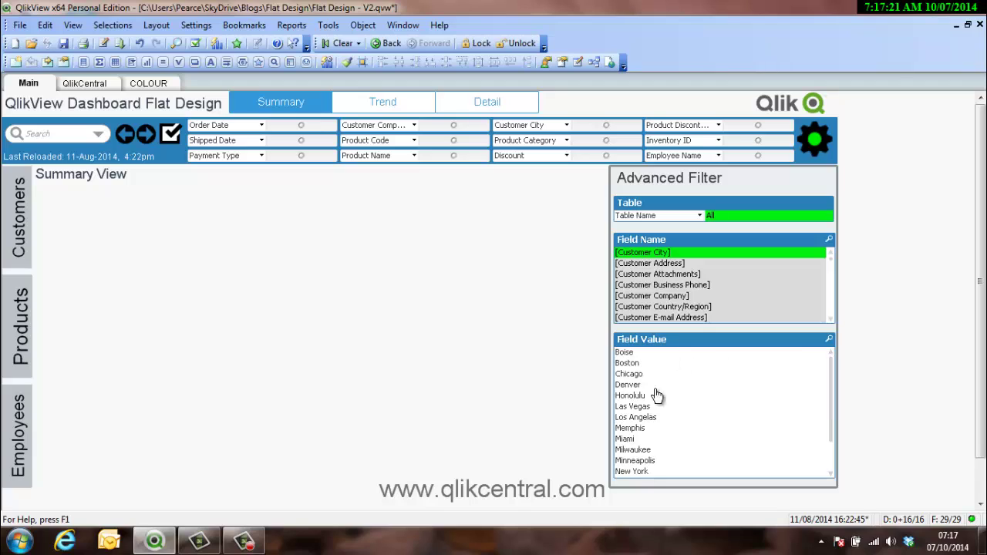
left_click(637, 374)
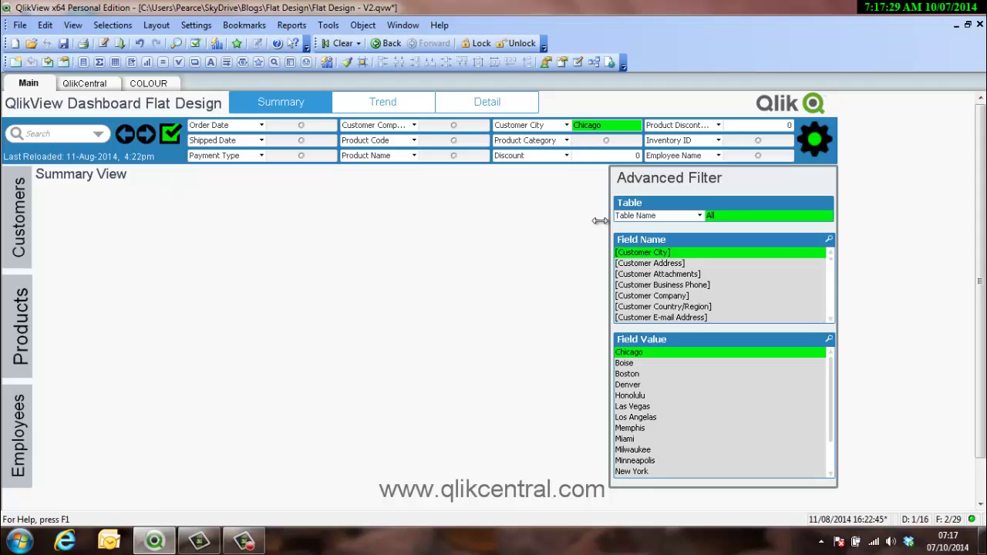
Filter the [Customer Name] field to the second available customer and check the dashboard's current selections.
left_click(830, 263)
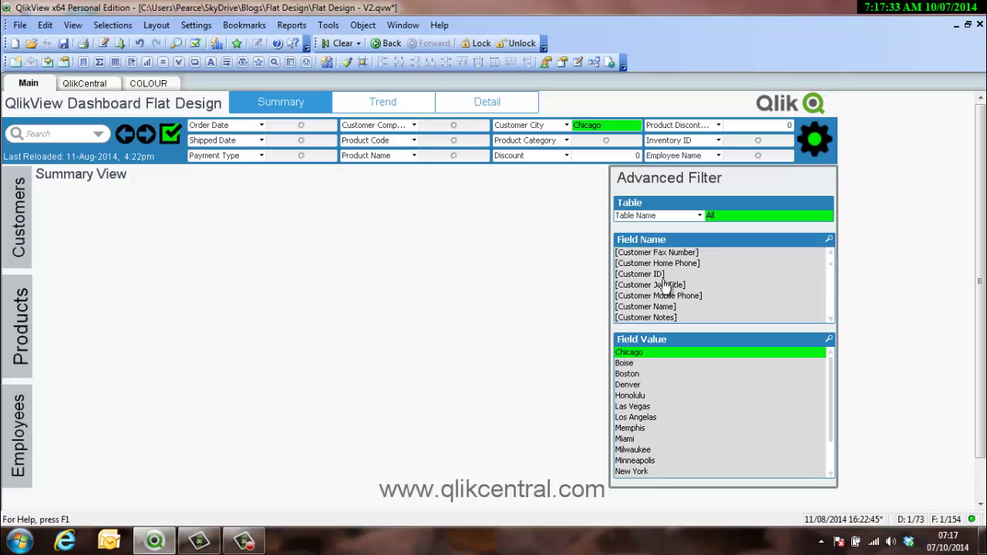
left_click(657, 308)
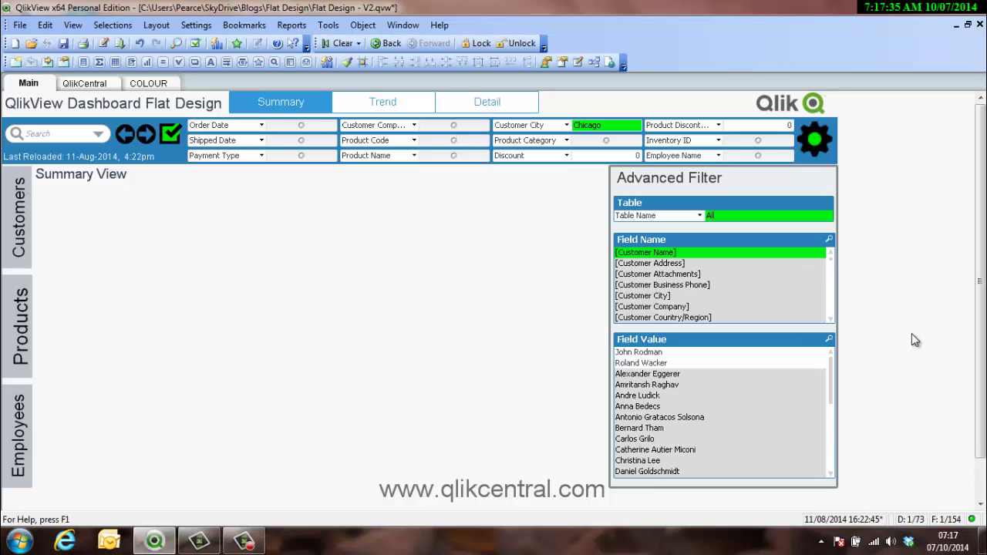
left_click(737, 364)
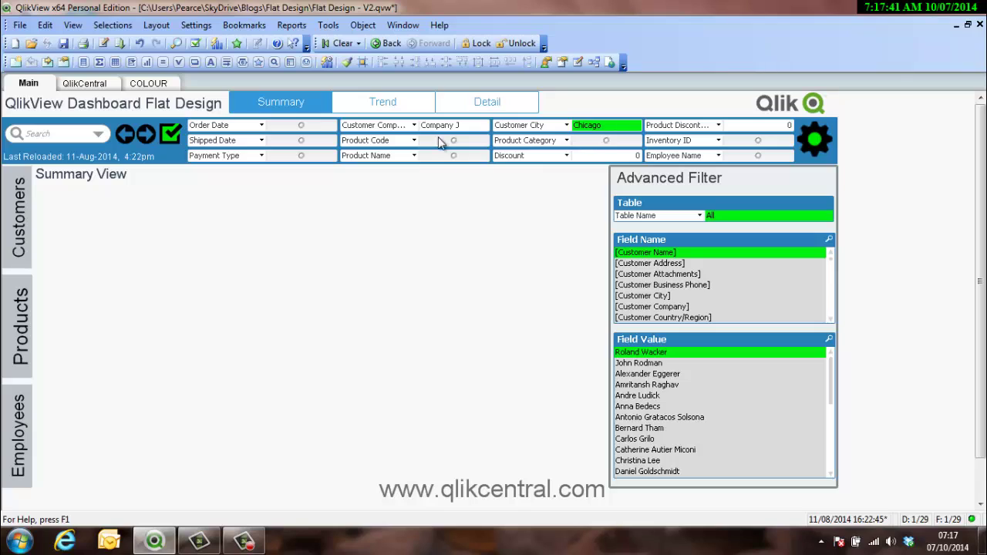
left_click(170, 136)
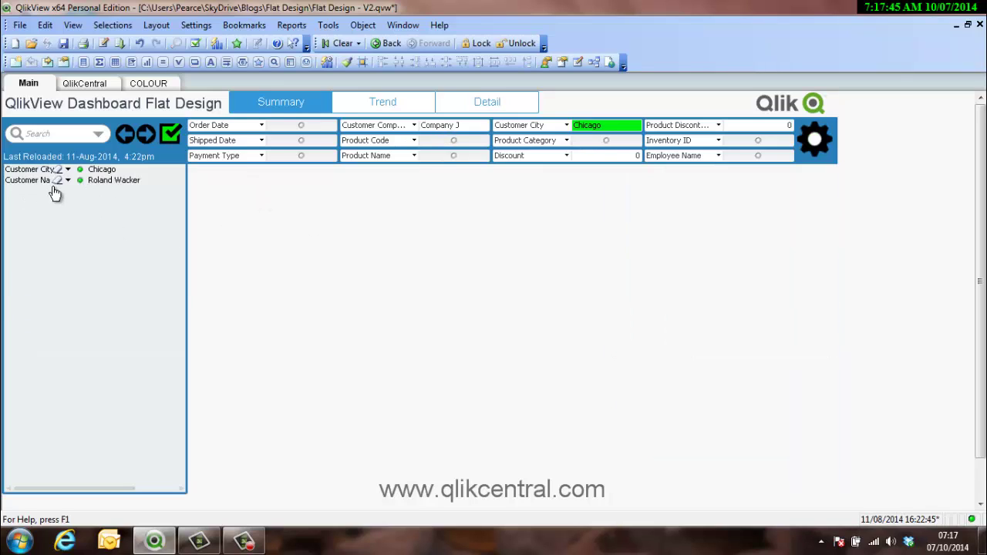
left_click(170, 136)
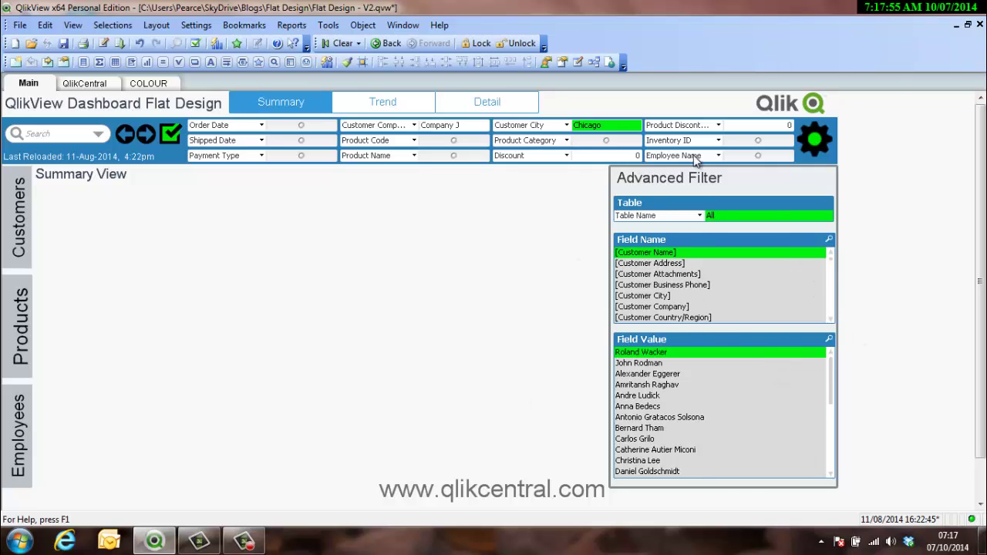
Preview the DI_AdvancedFilters table in the Table Viewer and examine which table name each field is assigned to.
left_click(594, 62)
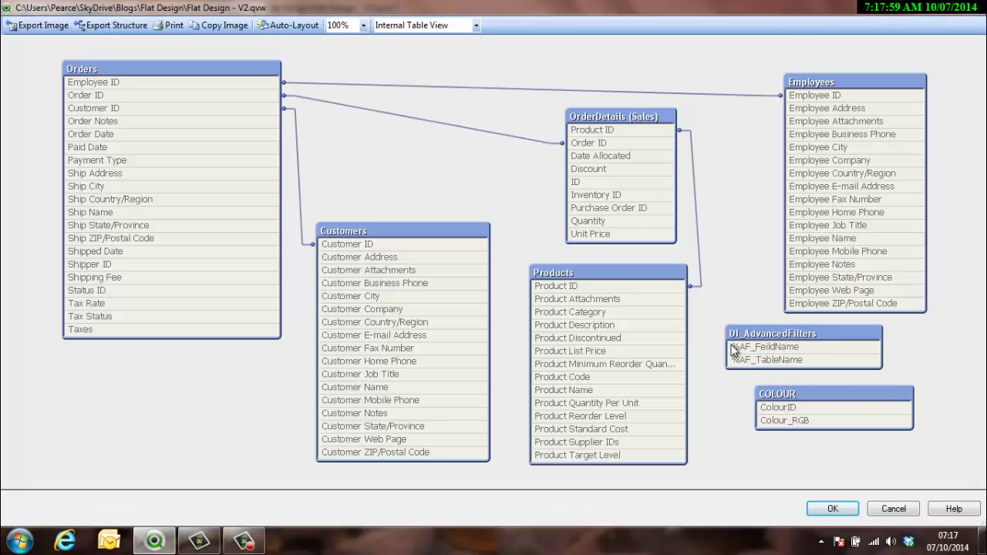
mouse_move(766, 340)
left_mouse_down()
mouse_move(806, 347)
mouse_move(779, 337)
mouse_move(696, 376)
mouse_move(784, 347)
mouse_move(781, 338)
left_mouse_up()
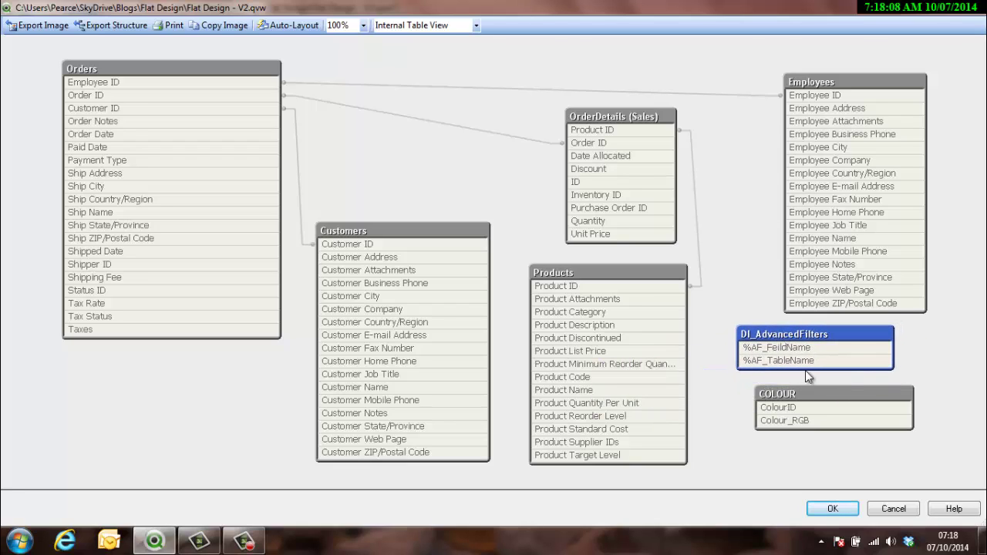
right_click(775, 339)
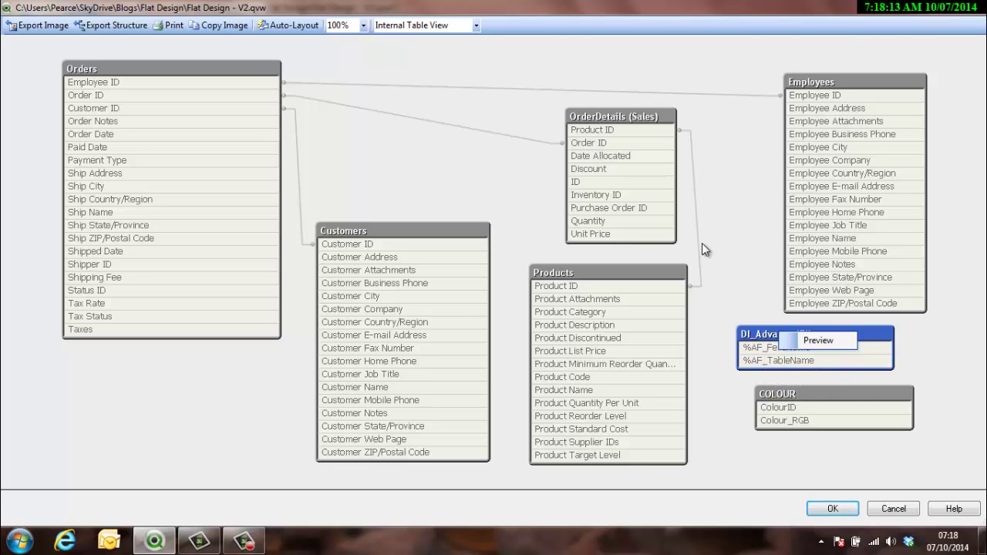
left_click(807, 339)
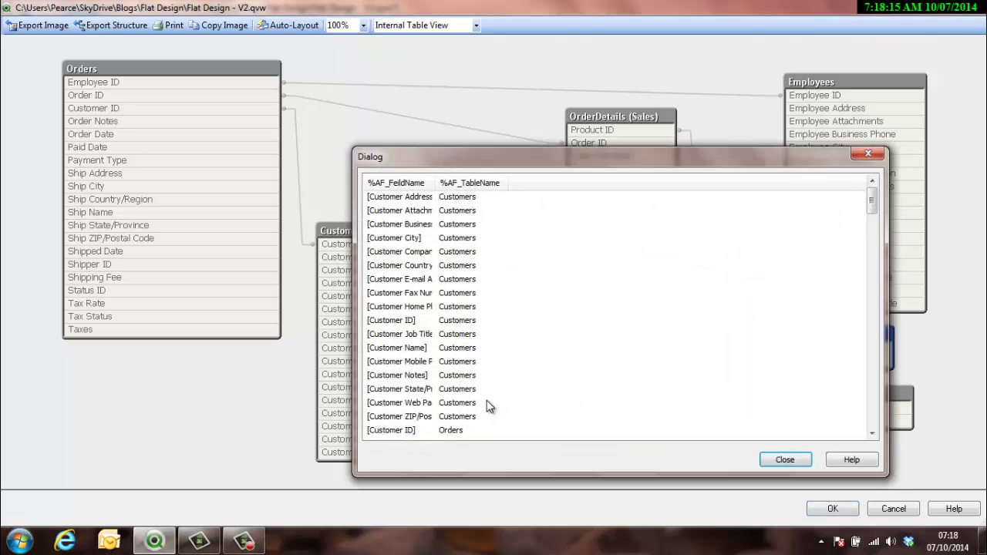
left_click_drag(438, 183, 493, 186)
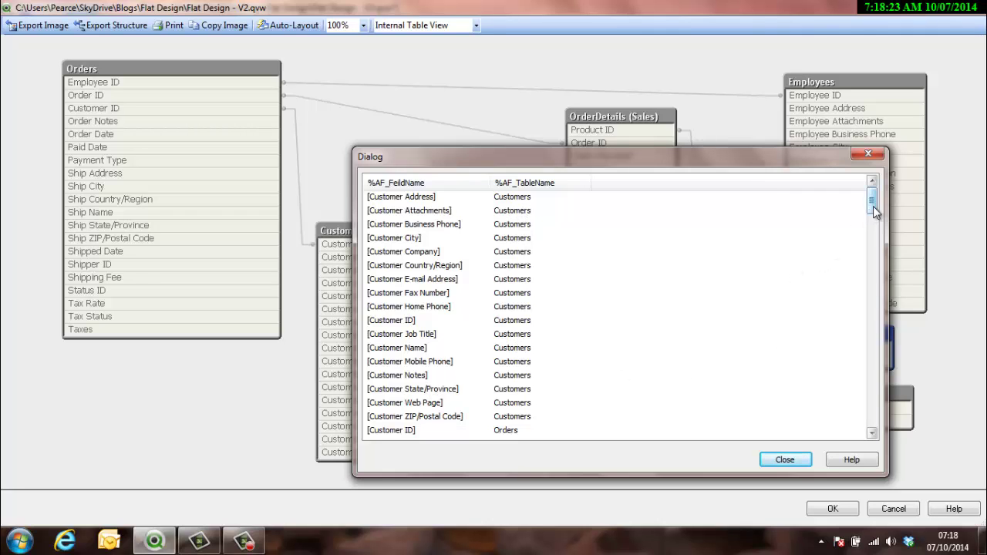
left_click_drag(873, 206, 884, 325)
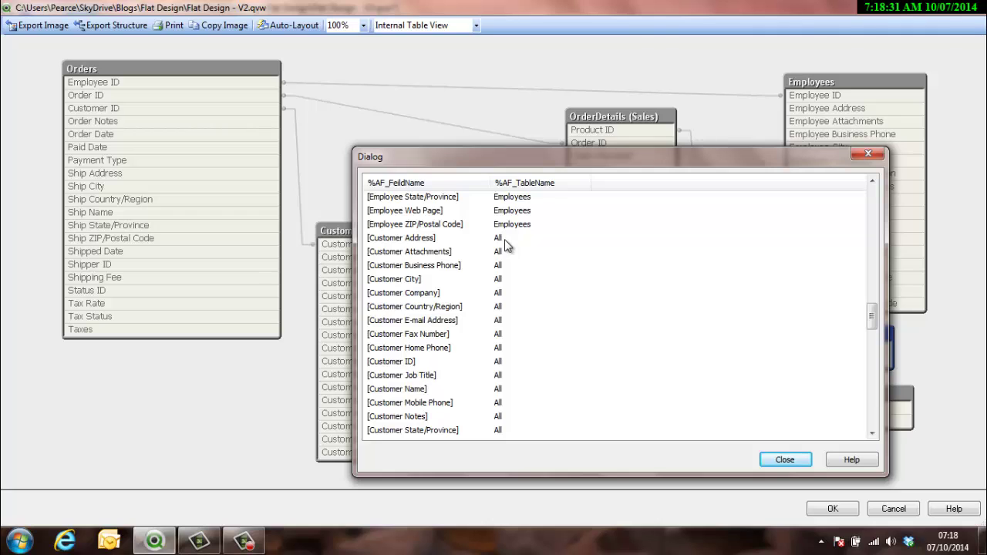
left_click_drag(871, 317, 872, 202)
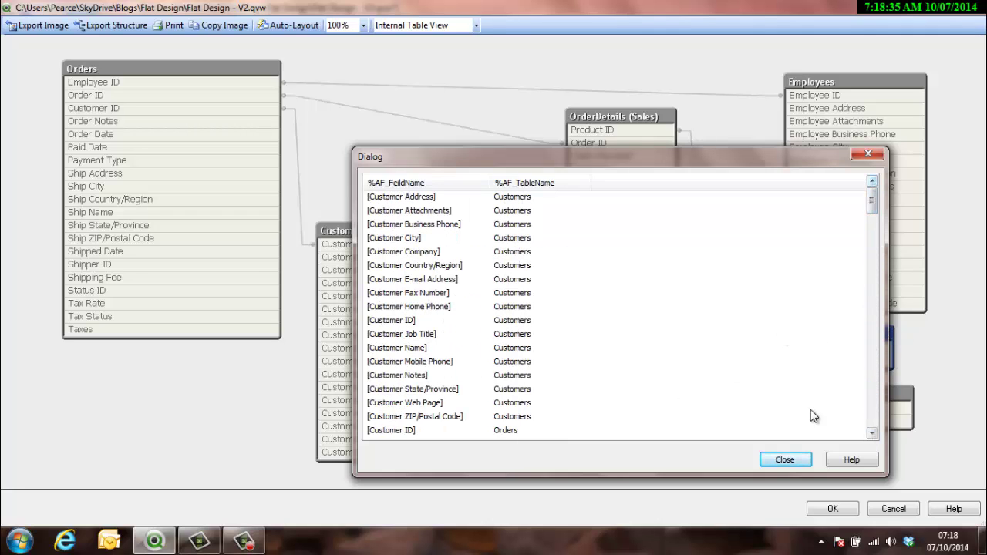
left_click(781, 461)
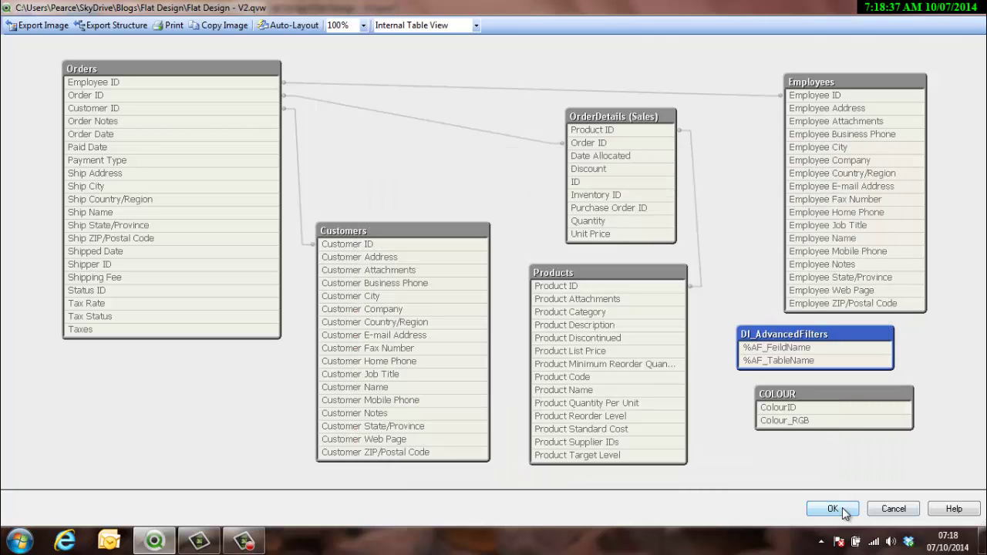
left_click(842, 508)
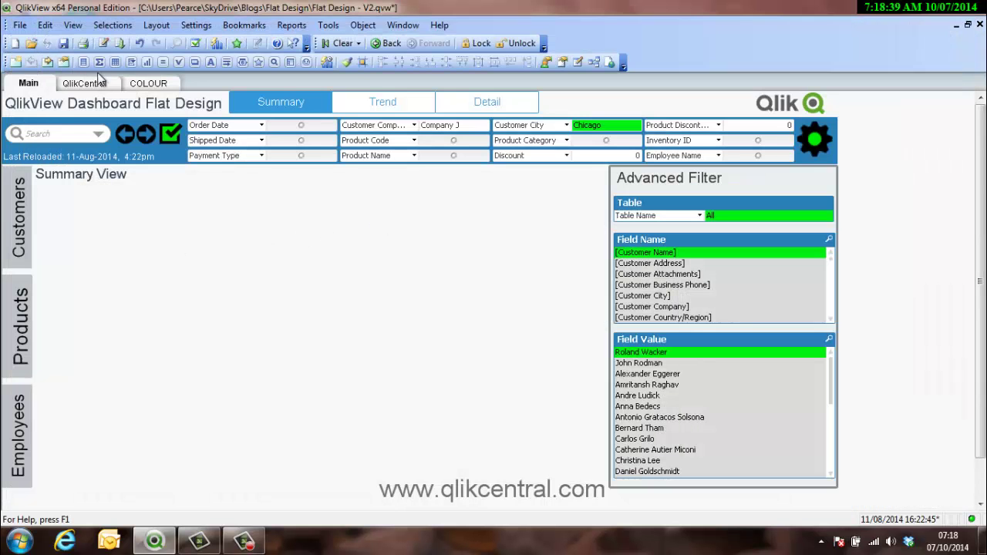
Examine the ADVANCED FILTER section of the load script down to the final LET statements.
left_click(103, 44)
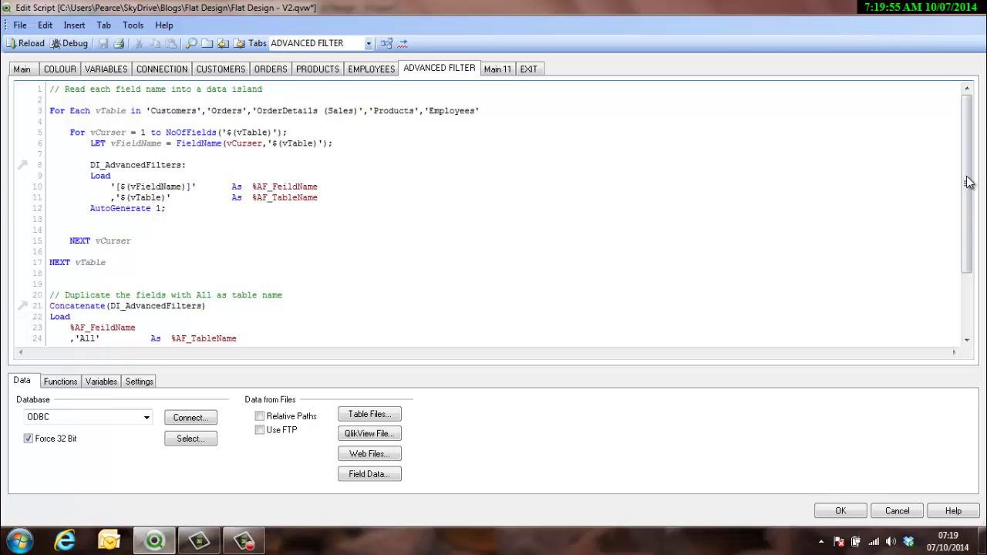
left_click_drag(968, 184, 969, 243)
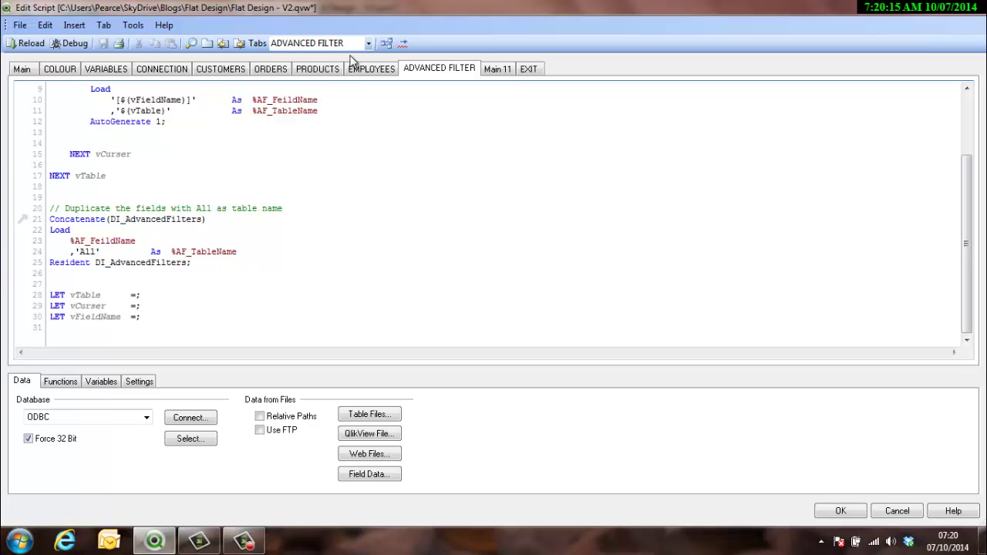
Preview the DI_AdvancedFilters table from the script editor, examine the rows assigned to All, and return to the dashboard.
left_click(387, 43)
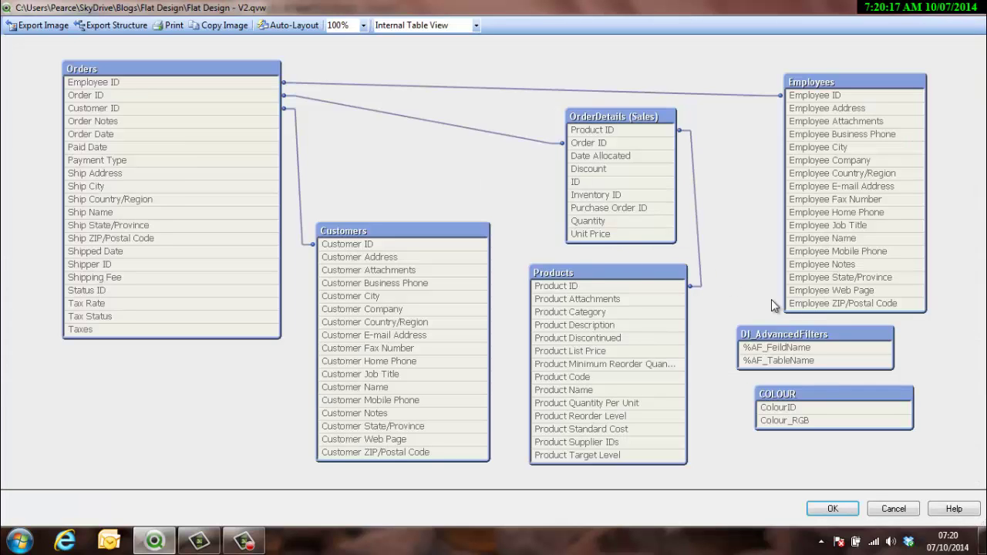
right_click(781, 337)
left_click(841, 347)
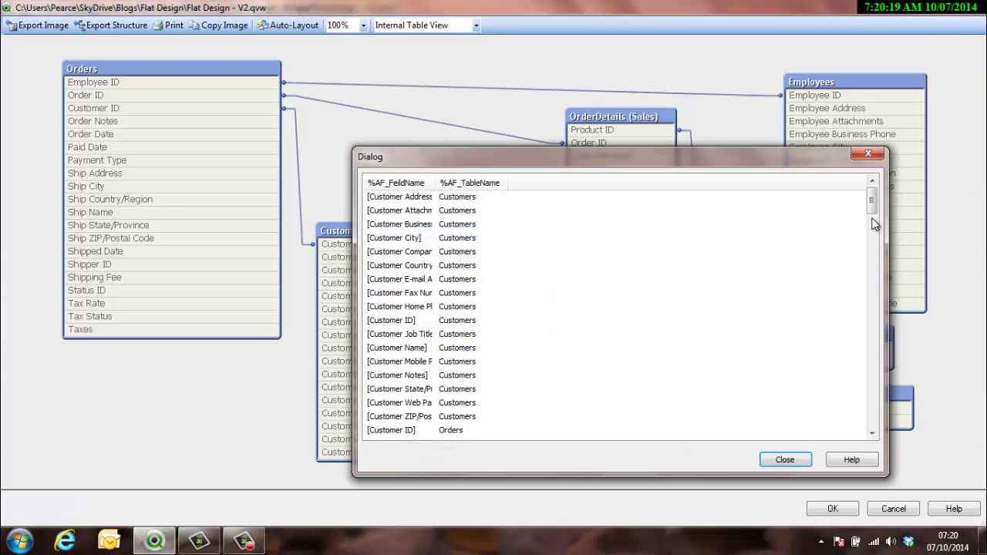
left_click_drag(876, 223, 885, 339)
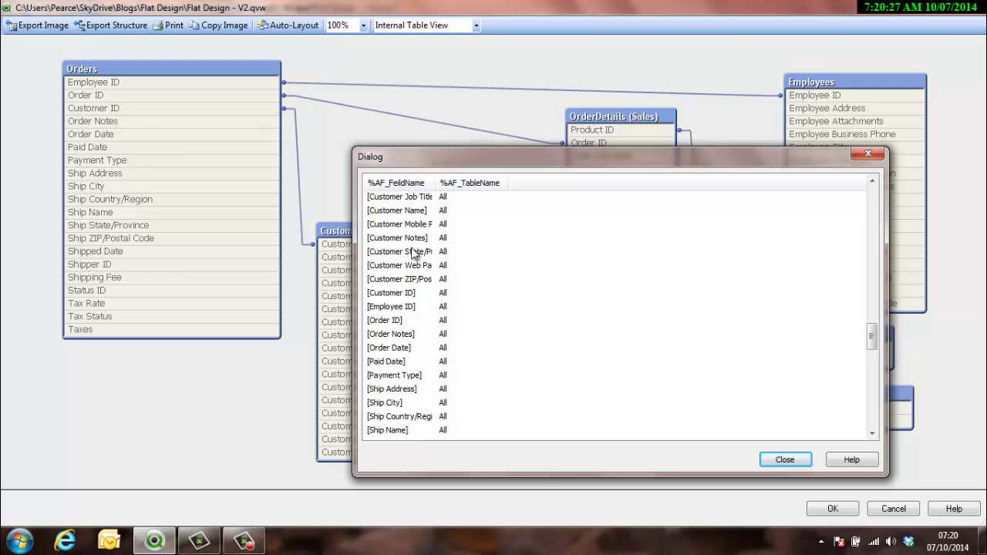
left_click(785, 460)
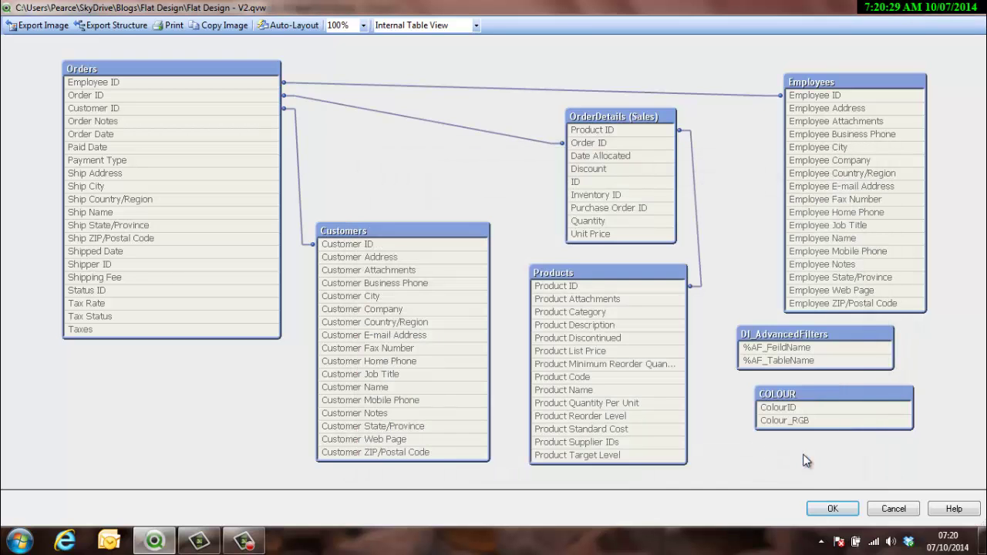
left_click(833, 509)
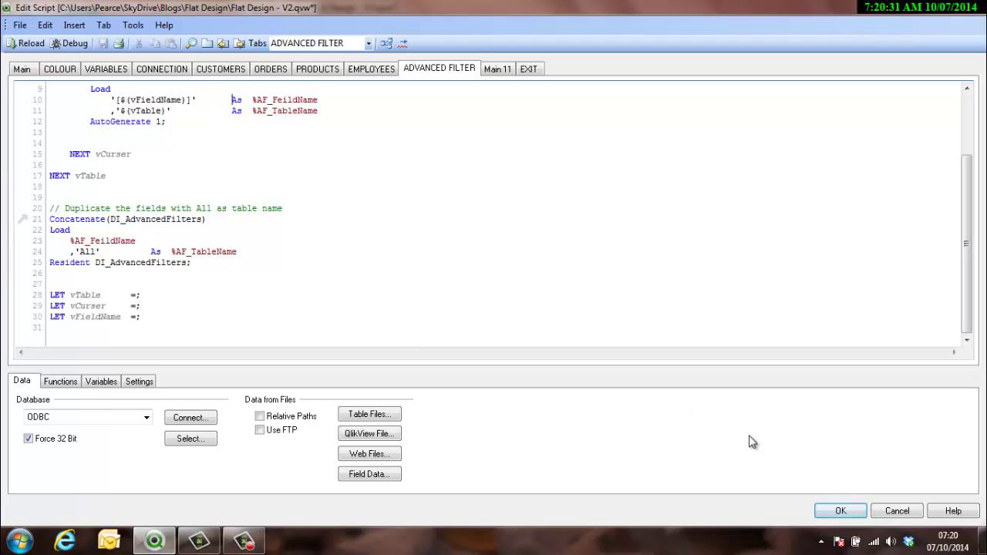
left_click(829, 512)
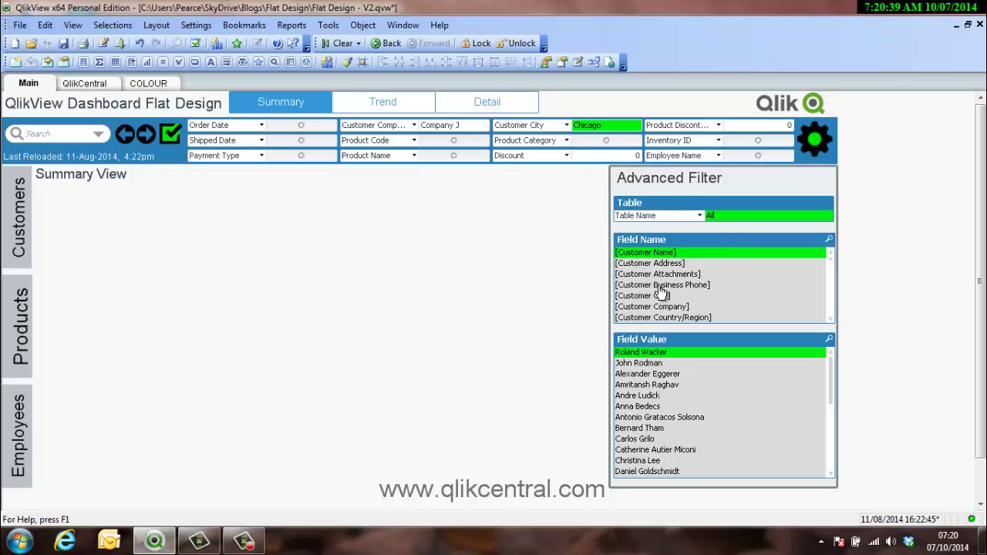
Examine the general properties of the Table multi box to see which field it displays.
right_click(676, 208)
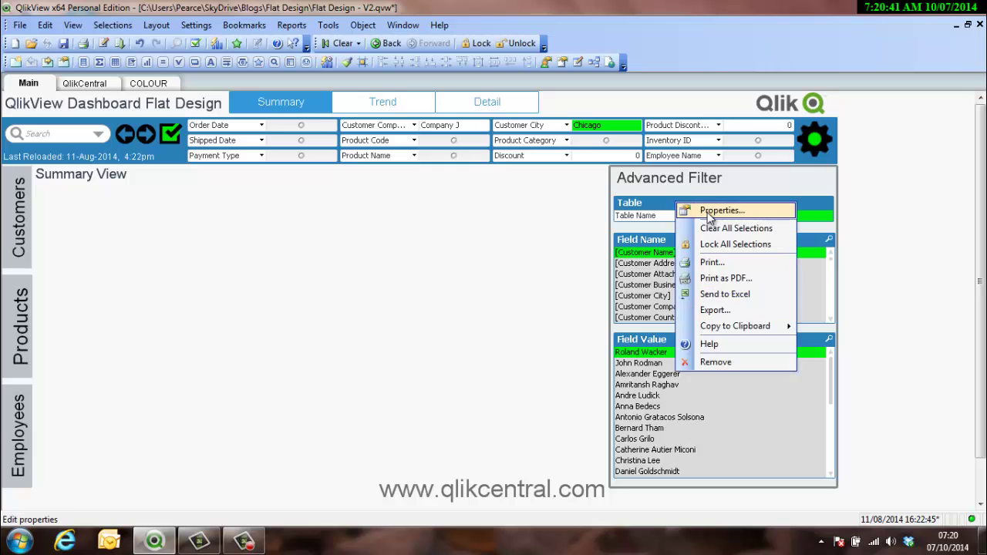
left_click(709, 214)
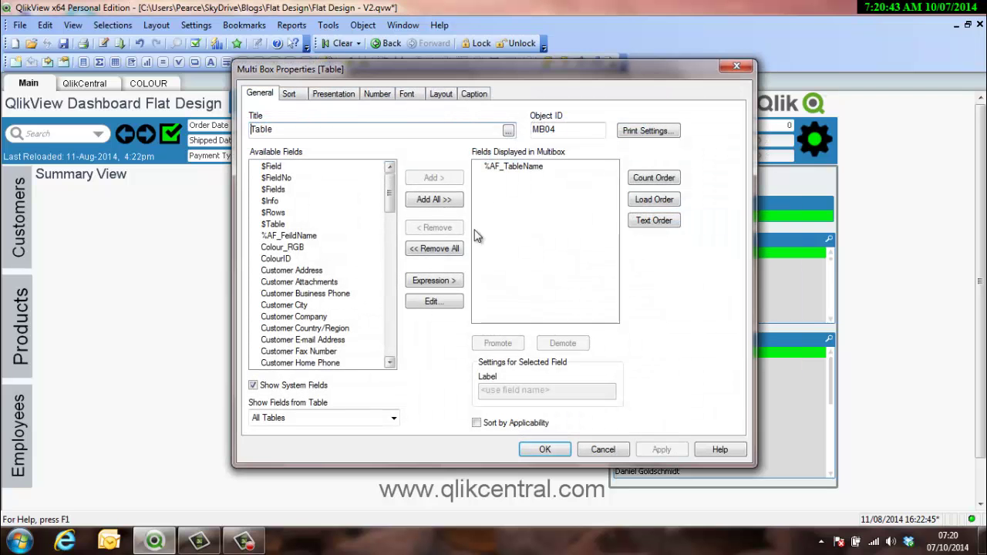
left_click(545, 449)
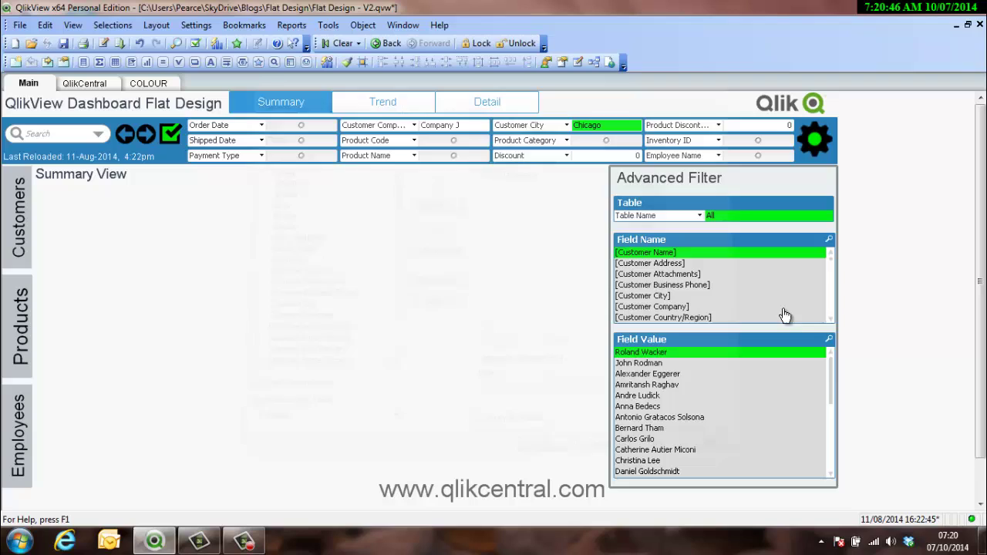
Switch the Advanced Filter's Table Name selection to Customers and finally to Employees.
left_click(701, 216)
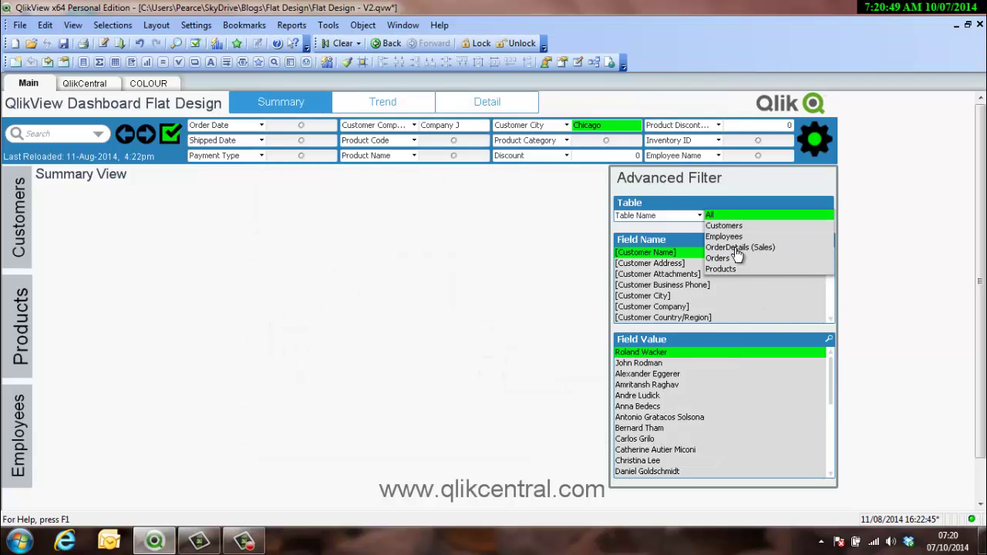
left_click(726, 226)
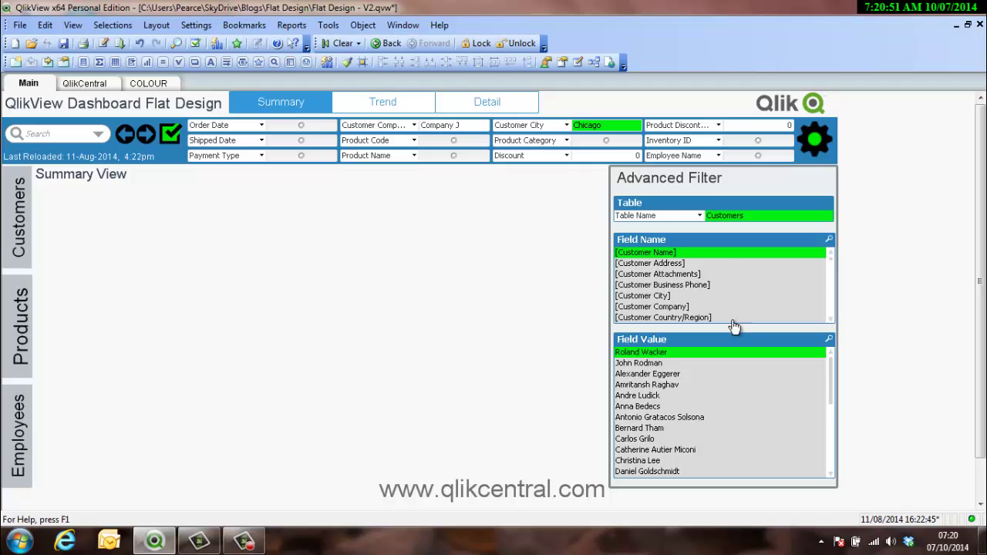
left_click(702, 217)
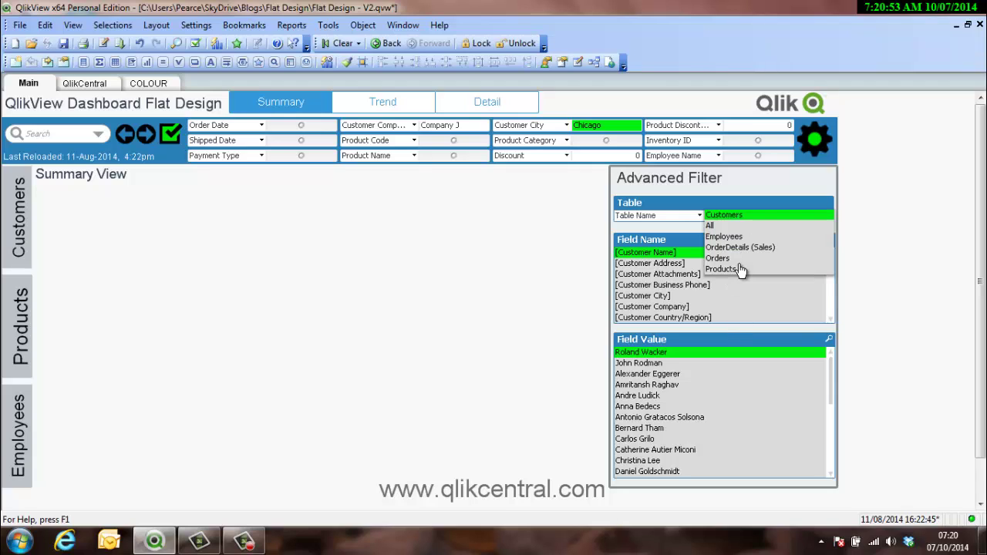
left_click(729, 237)
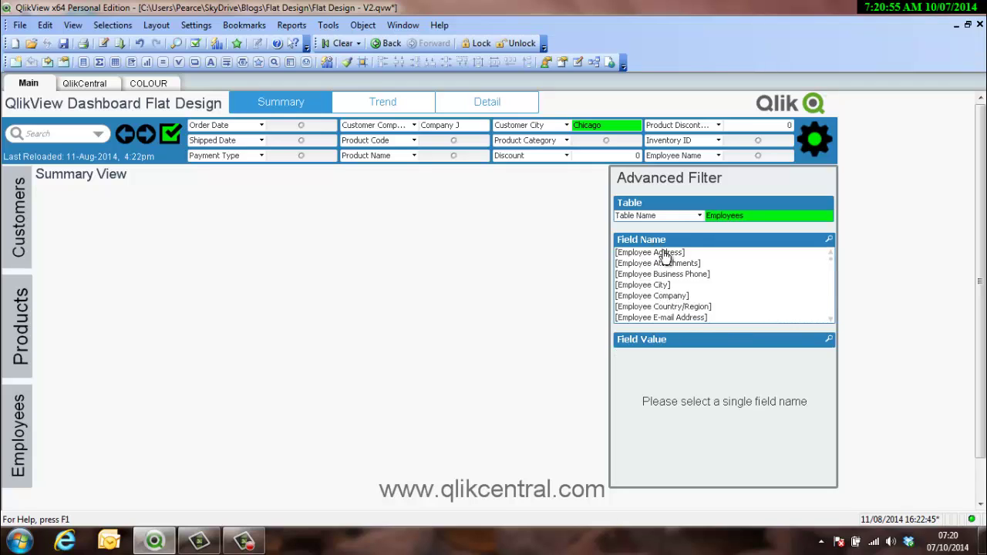
Examine the general properties of the Field Name list box to see which field it uses.
right_click(668, 242)
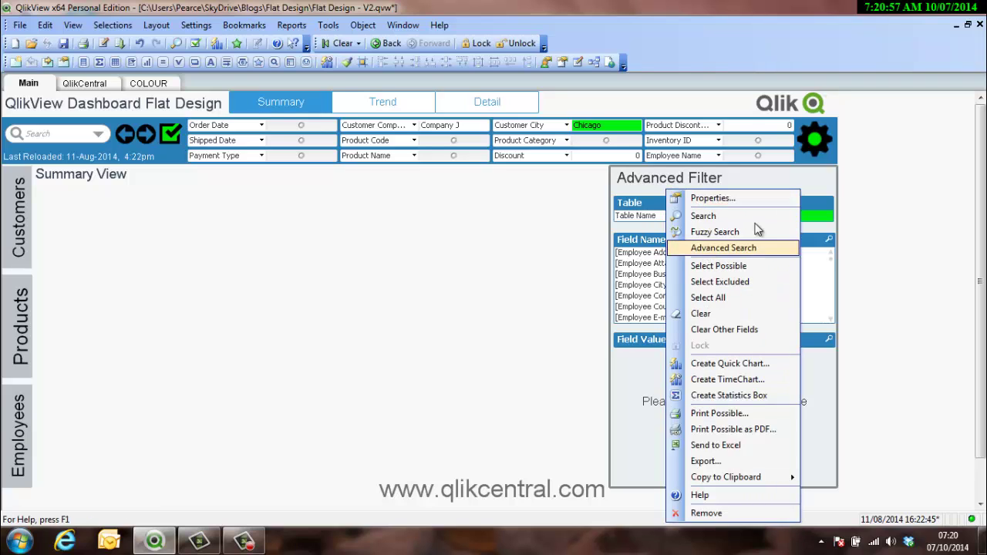
left_click(576, 251)
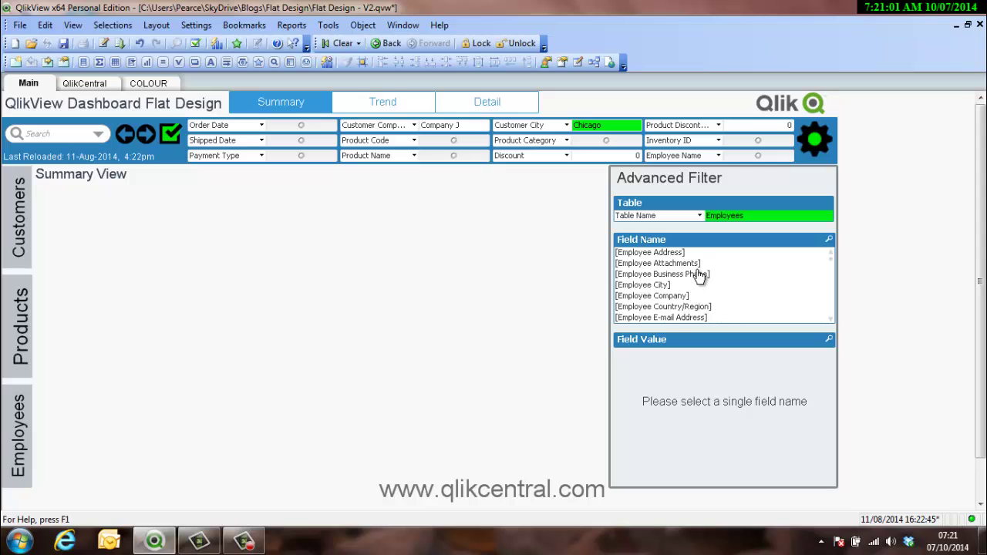
right_click(670, 245)
left_click(717, 197)
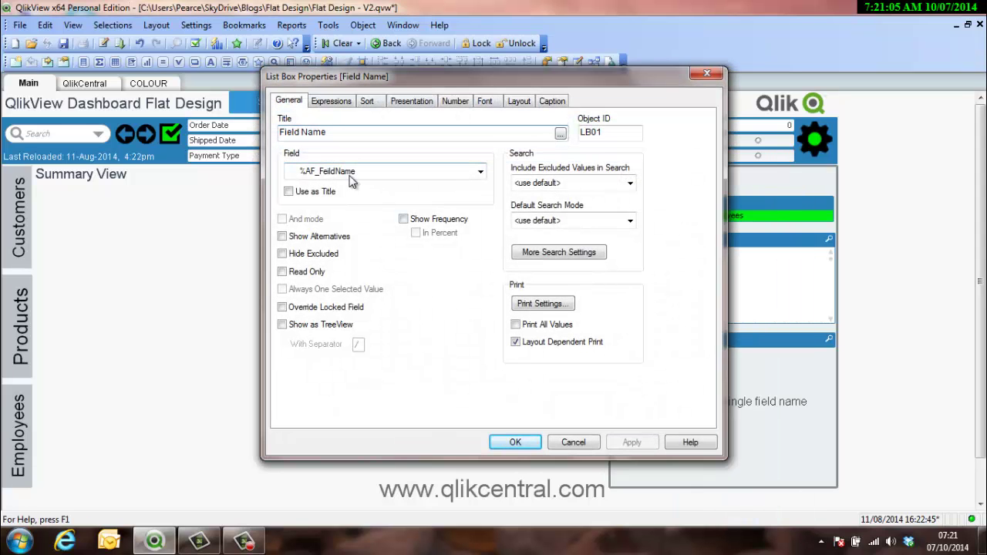
left_click(514, 442)
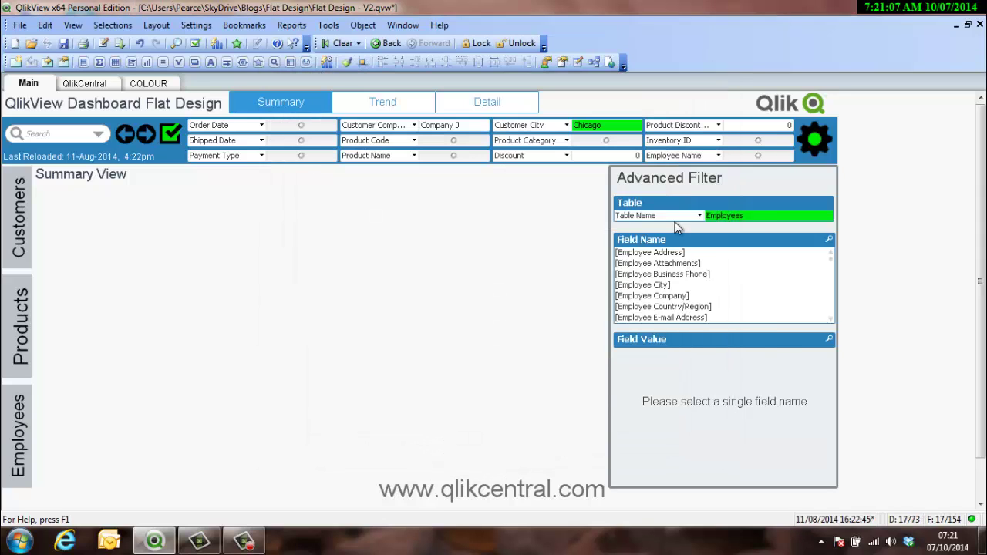
Inspect the Field Value list box's field setting and the expression behind it, keeping <Expression> as the chosen field.
right_click(679, 346)
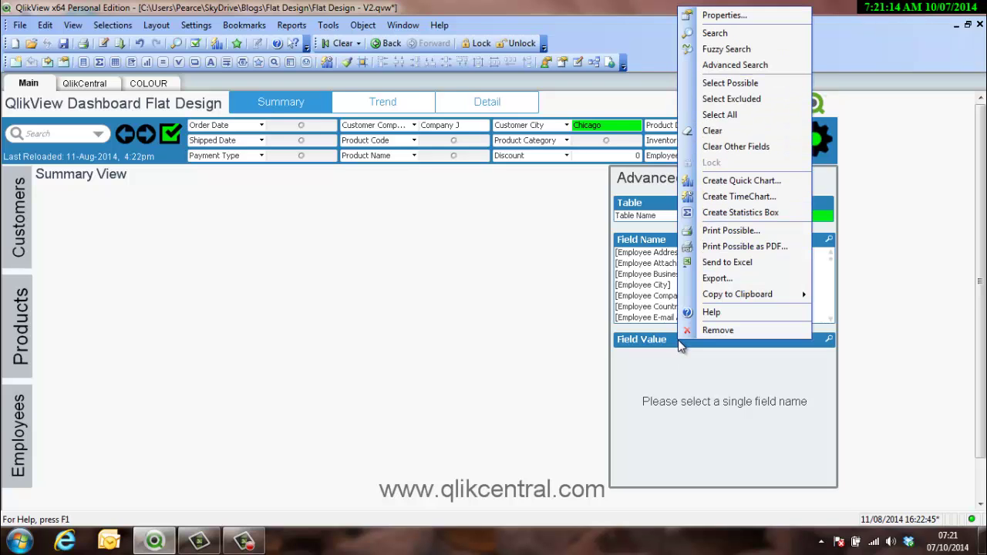
left_click(729, 17)
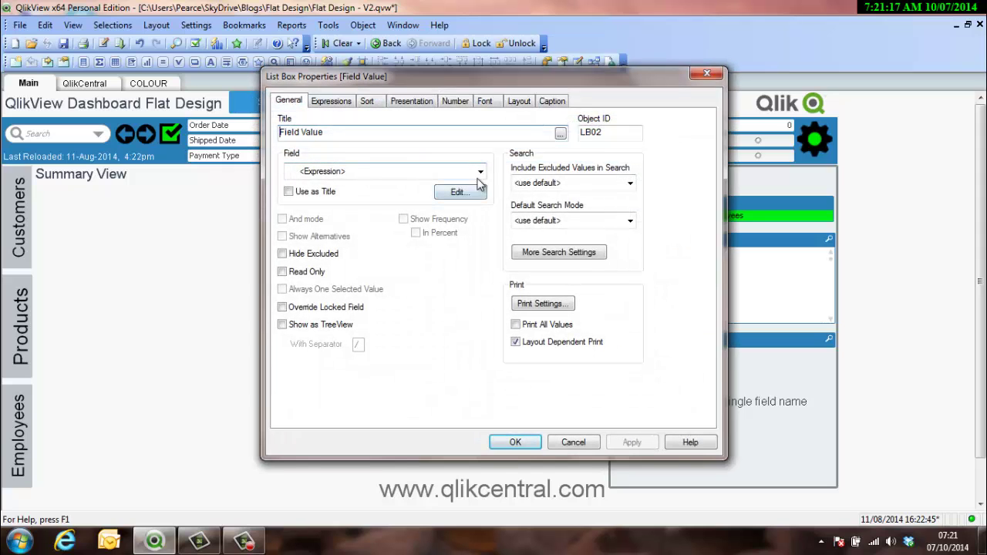
left_click(481, 172)
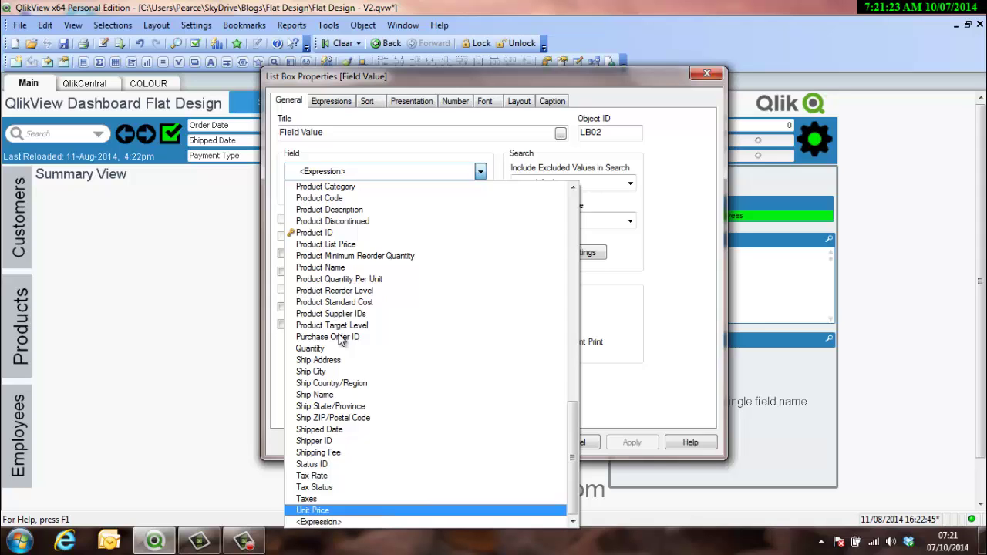
key("Return")
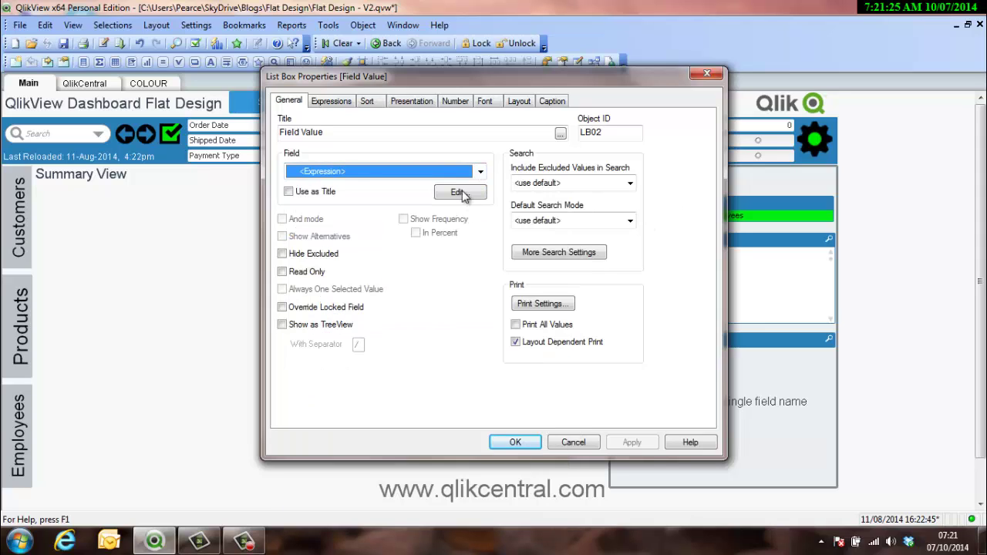
left_click(458, 195)
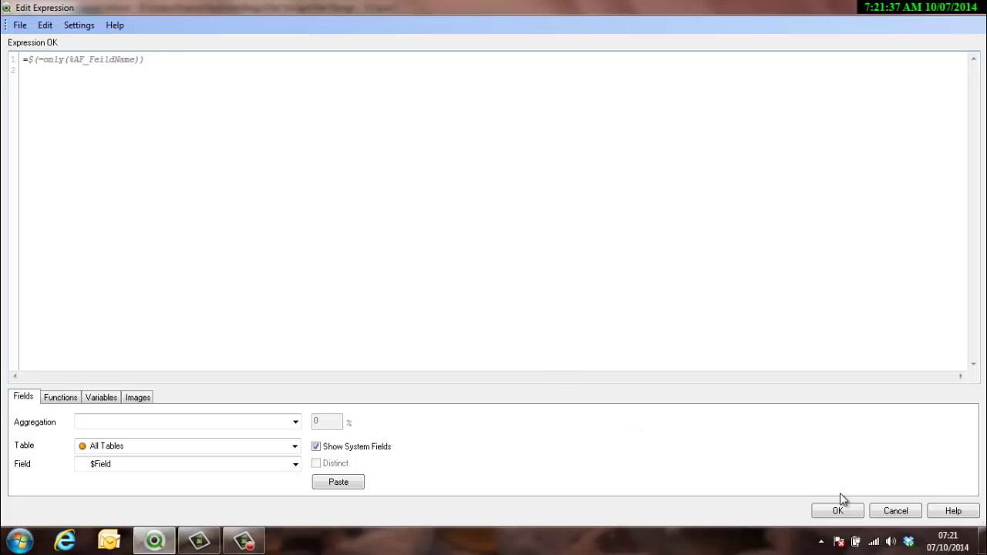
left_click(847, 512)
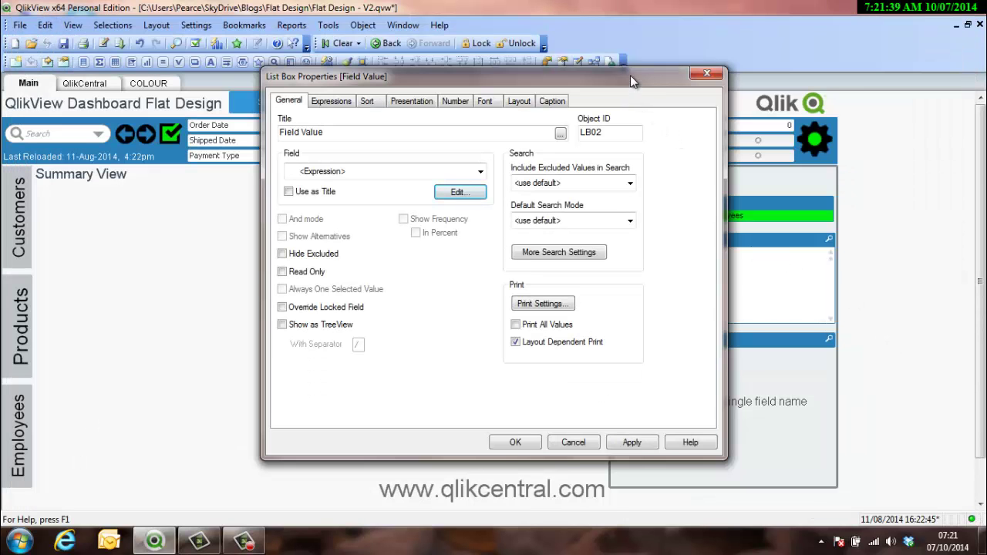
left_click_drag(630, 75, 434, 101)
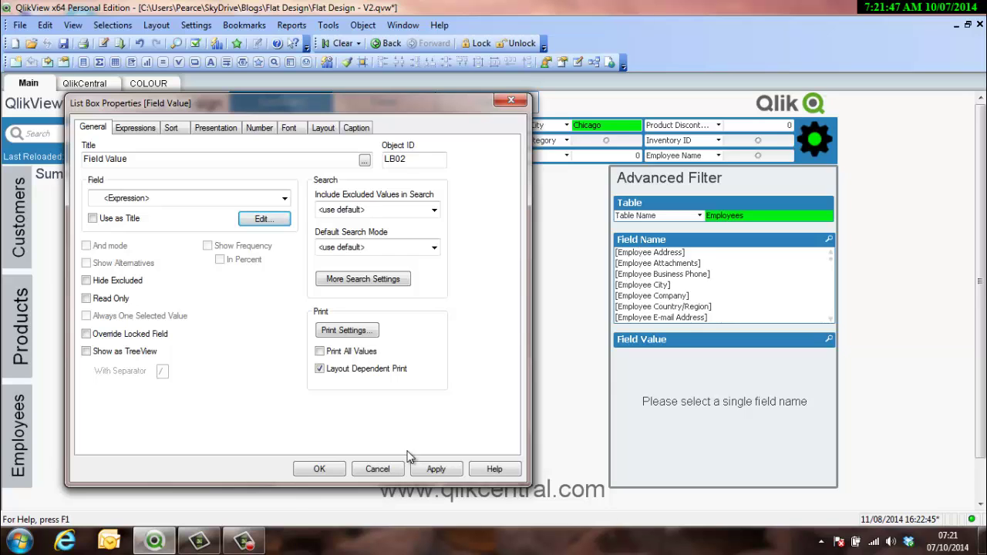
left_click(319, 469)
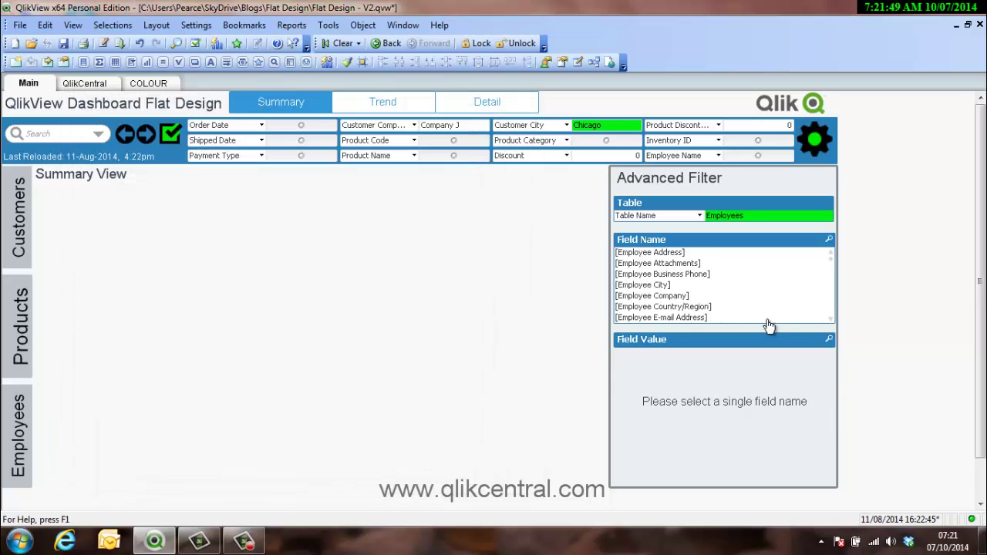
Select [Employee City] as the field name and review the Field Value list box's general properties again beside its values.
left_click(648, 286)
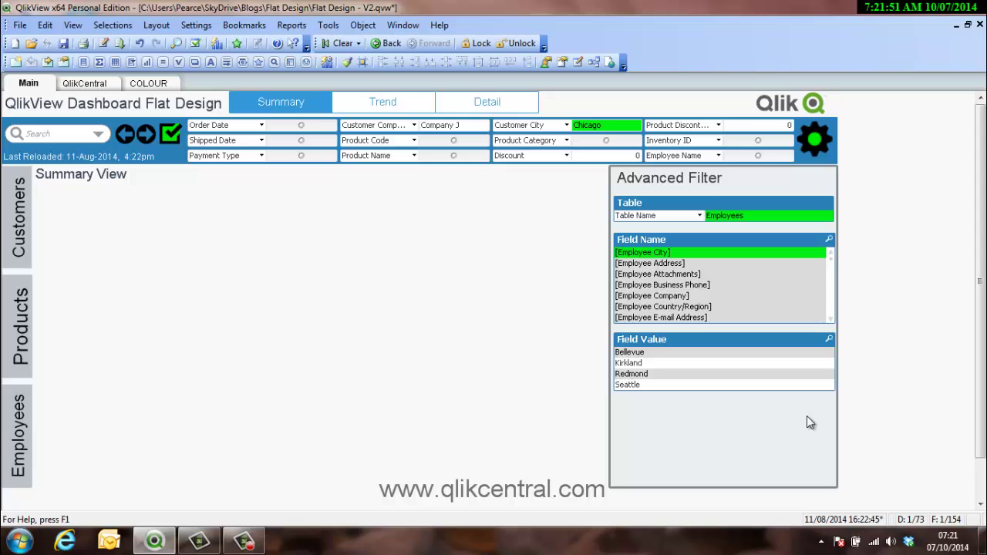
right_click(667, 341)
left_click(731, 19)
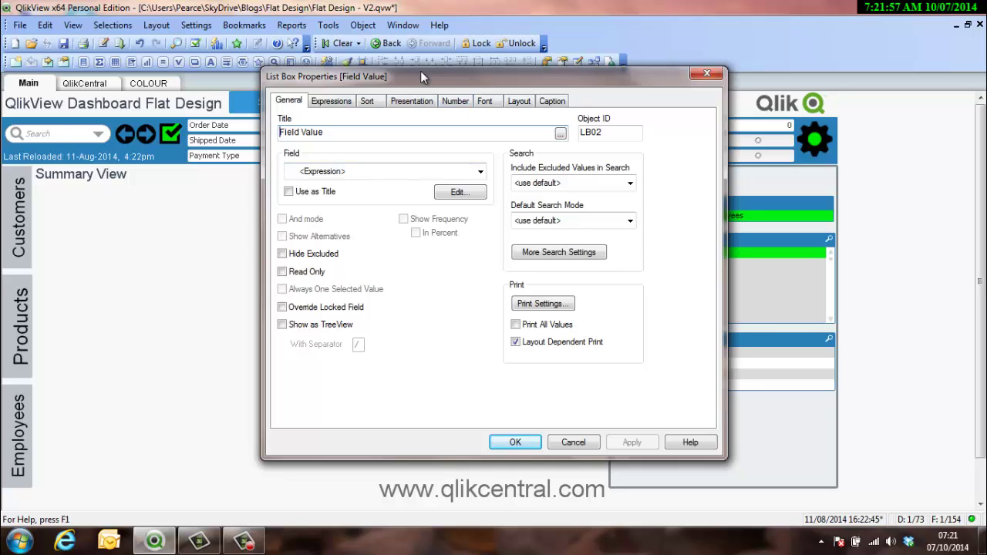
left_click_drag(420, 71, 238, 64)
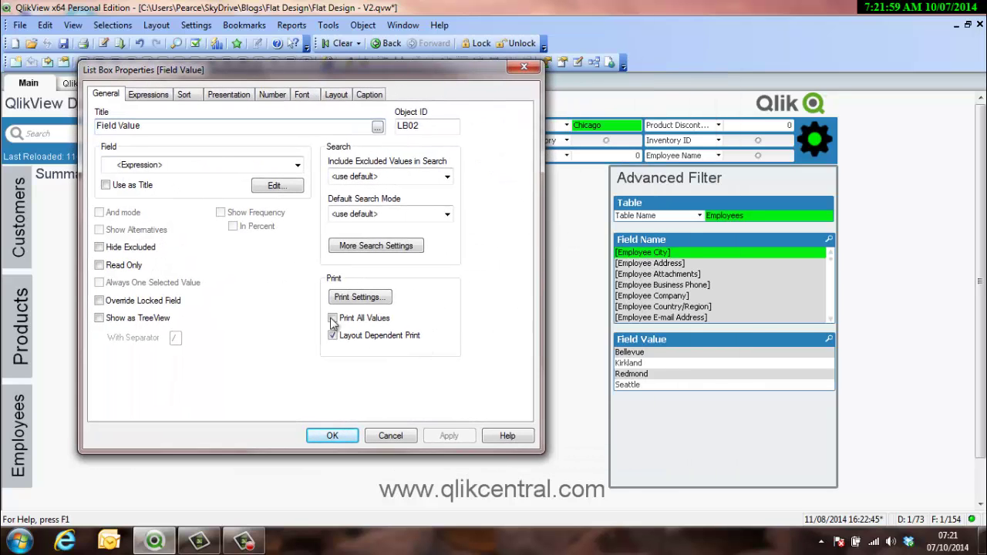
left_click(342, 437)
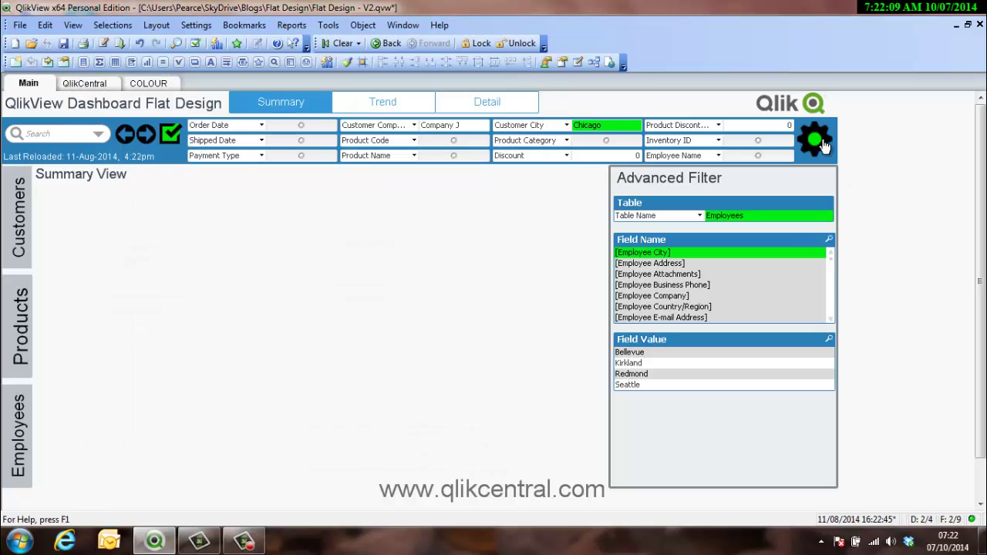
Hide the Advanced Filter panel and switch to the QlikCentral sheet.
left_click(824, 145)
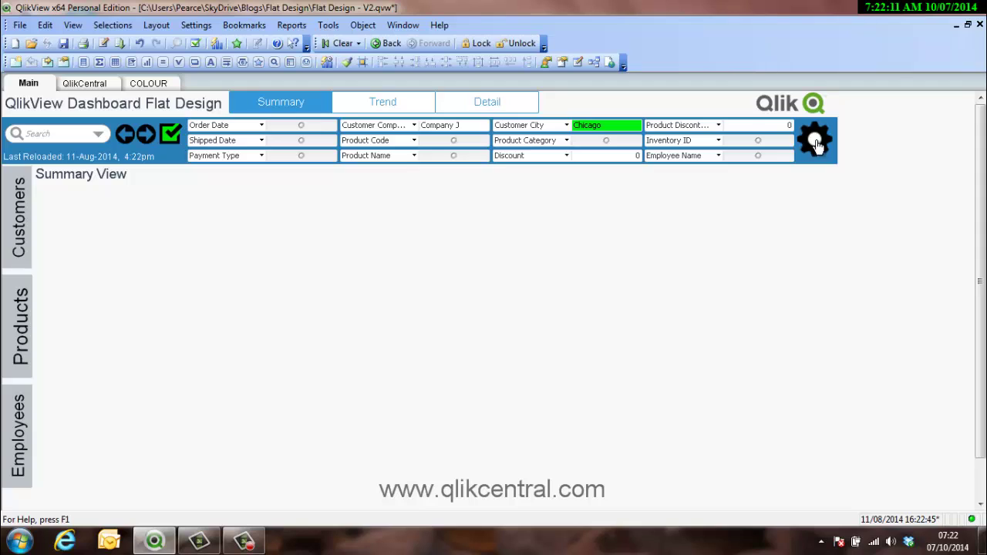
left_click(106, 84)
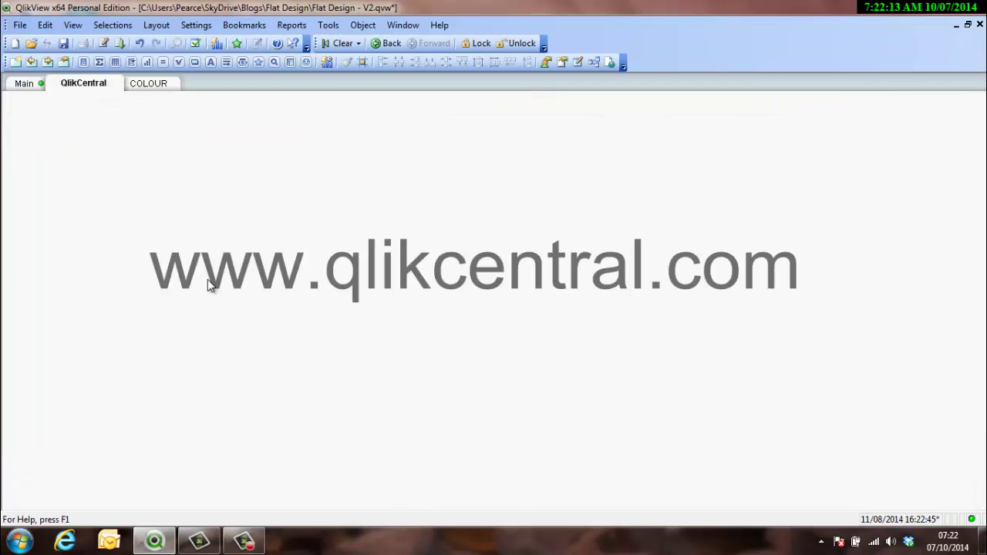